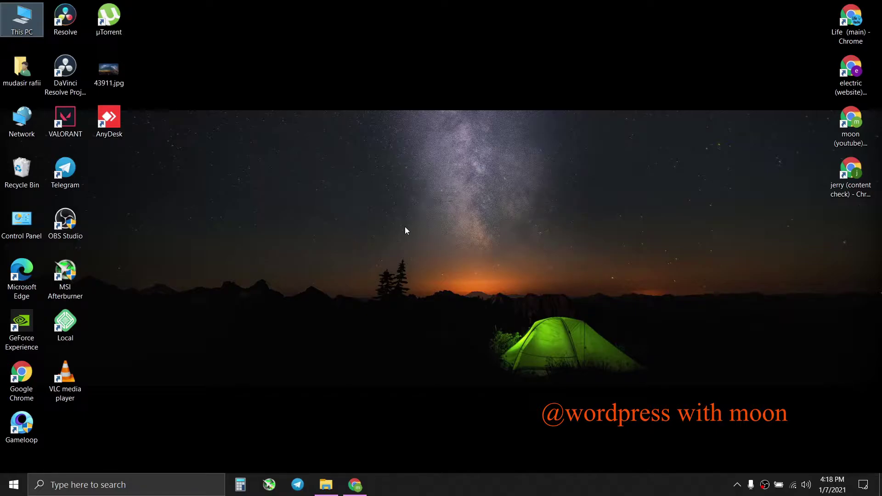
Step: Switch to the YouTube channel tab and scroll through its Videos page of uploaded tutorials
click(354, 485)
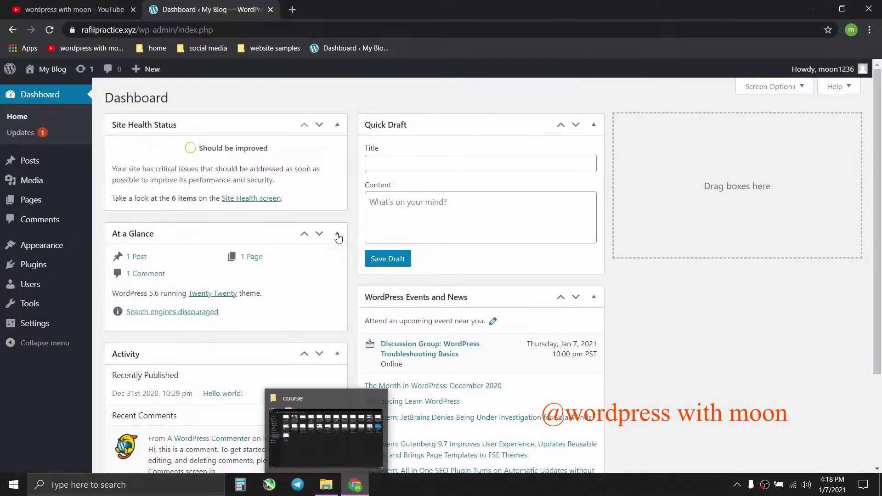
click(73, 9)
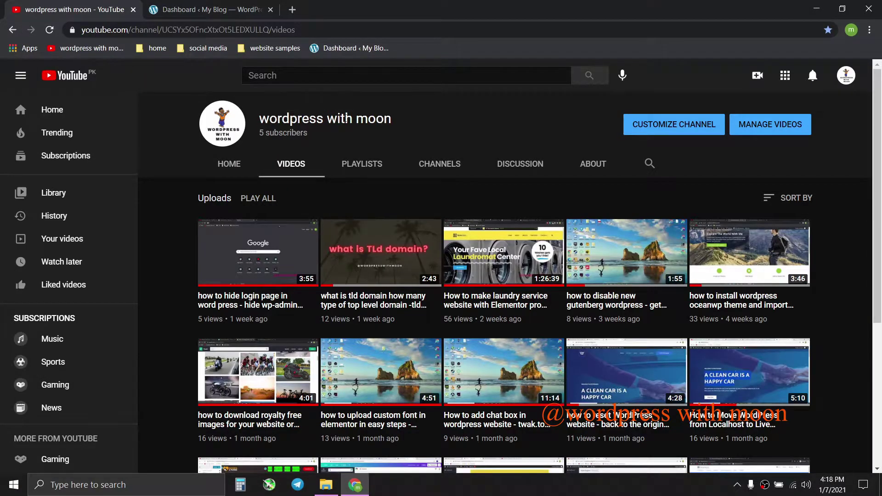
drag(444, 126, 258, 120)
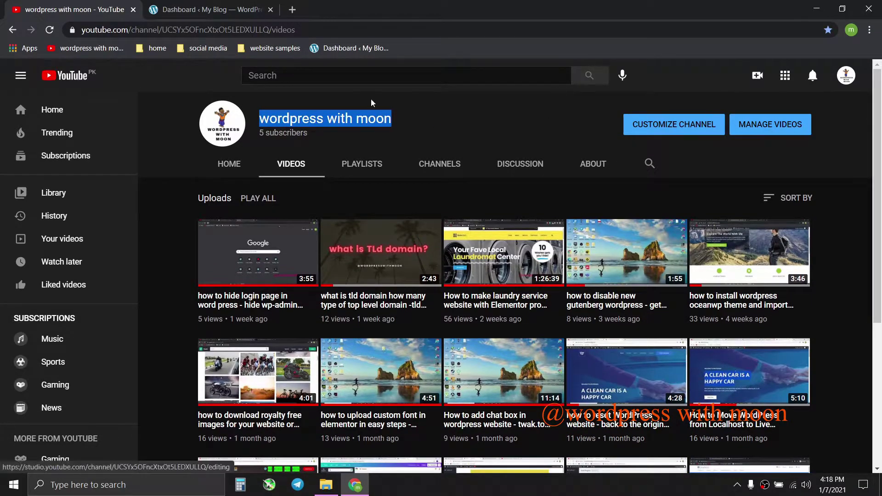
drag(881, 124, 881, 184)
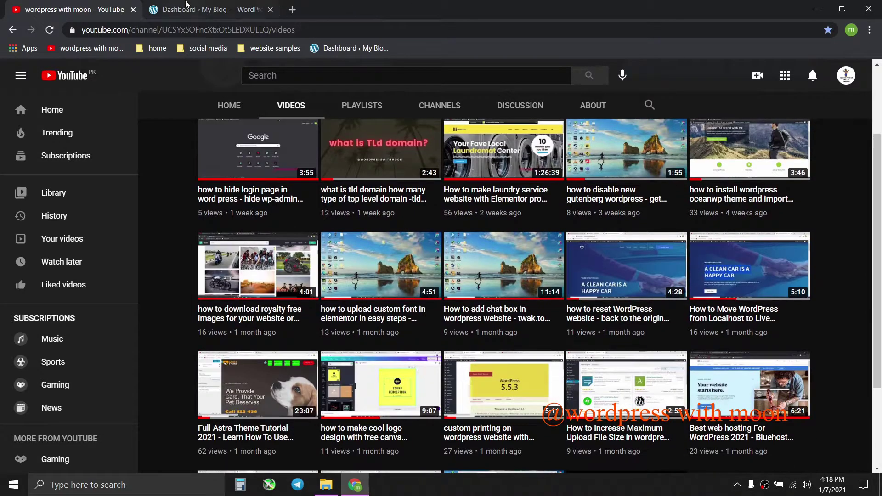
Step: Install the Under Construction plugin from Plugins > Add New and activate it
click(186, 9)
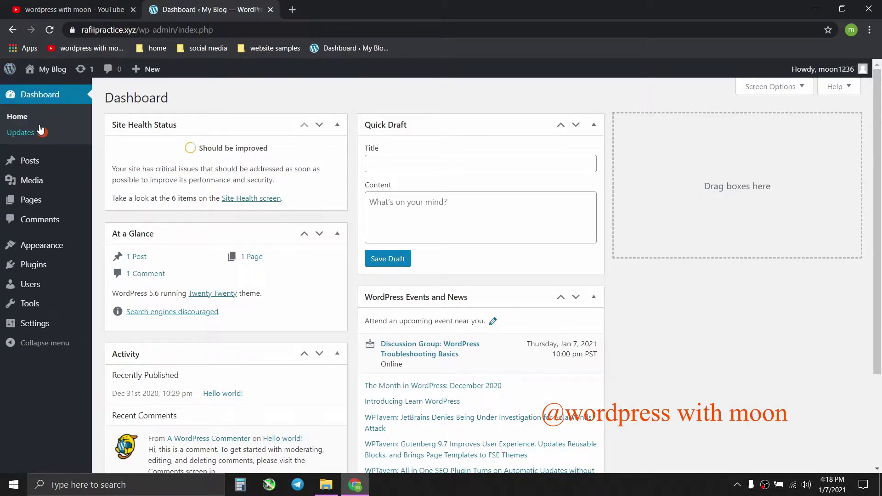
click(26, 263)
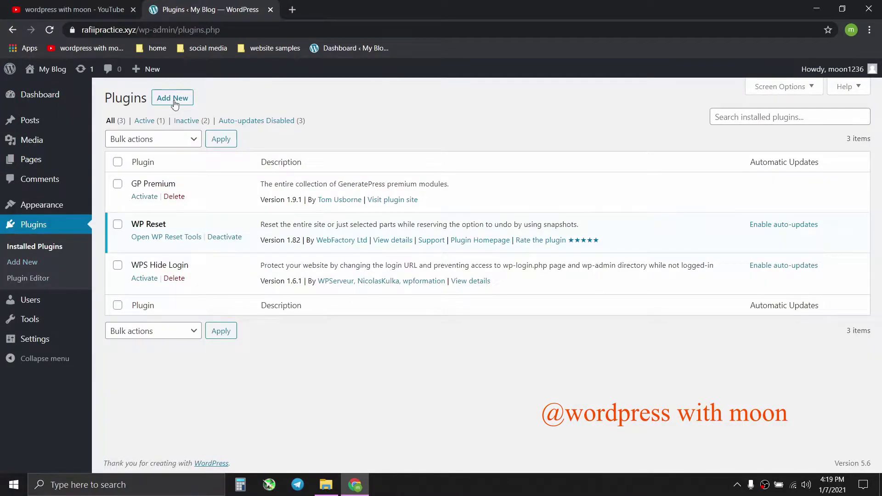
click(173, 100)
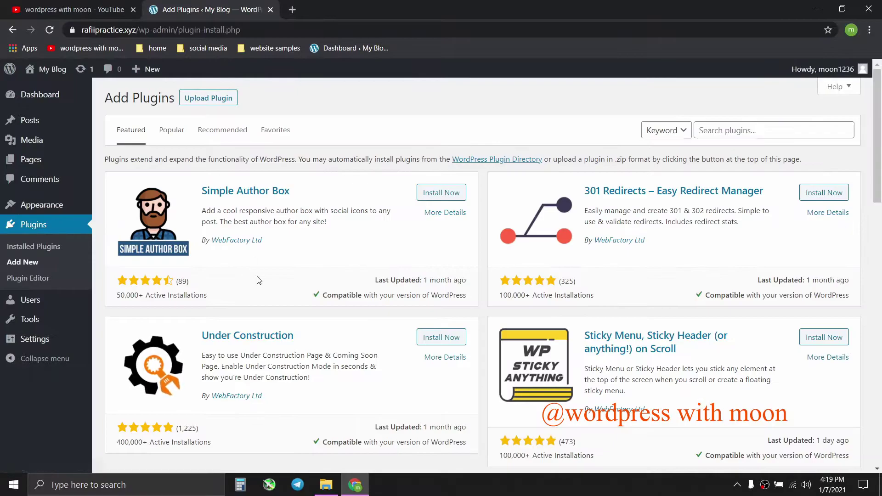
triple_click(292, 337)
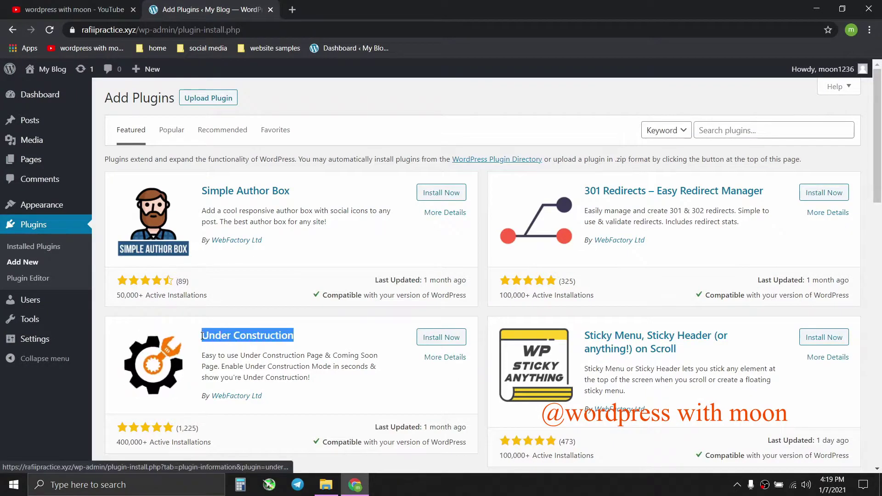
click(438, 337)
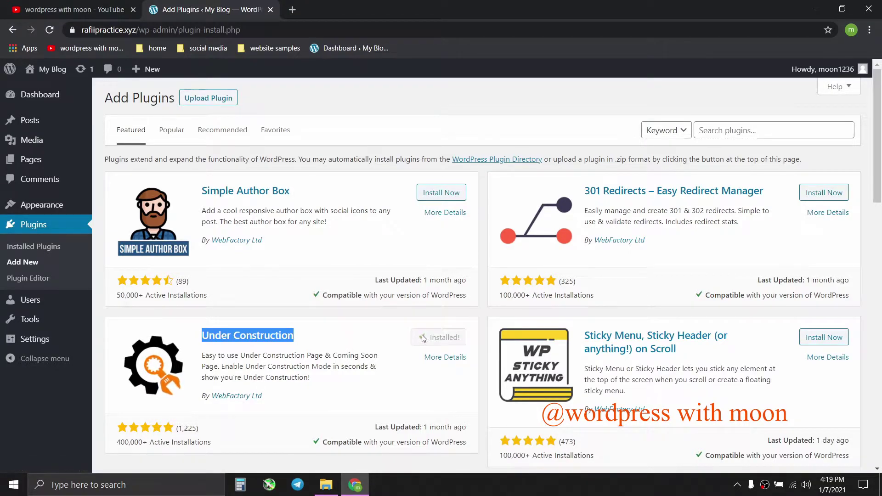
click(435, 339)
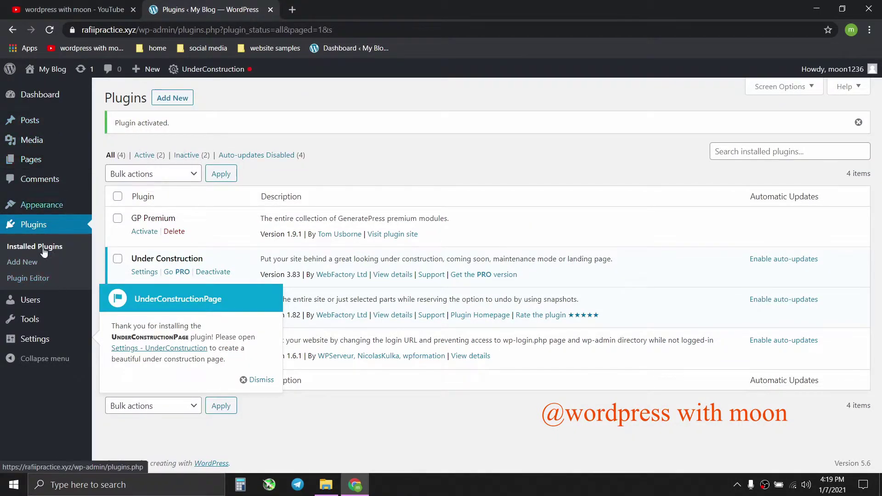
Step: Go to Settings > UnderConstruction to reach the UnderConstructionPage settings screen
click(50, 345)
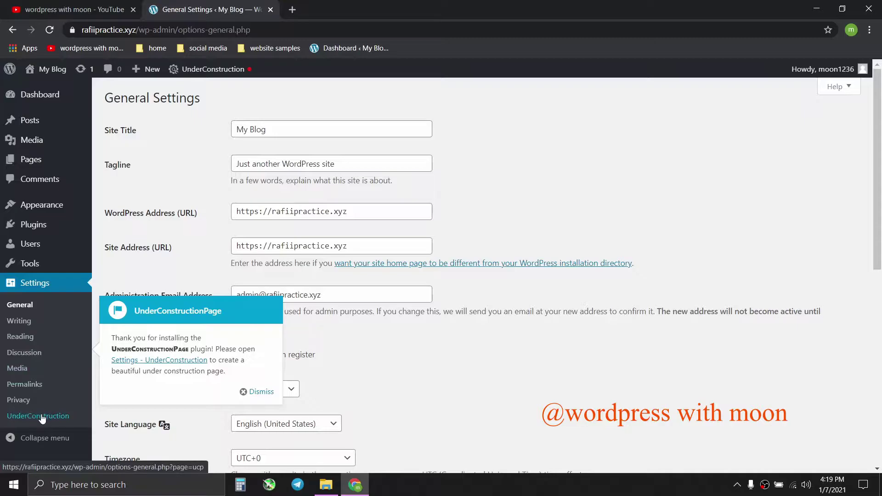
click(41, 417)
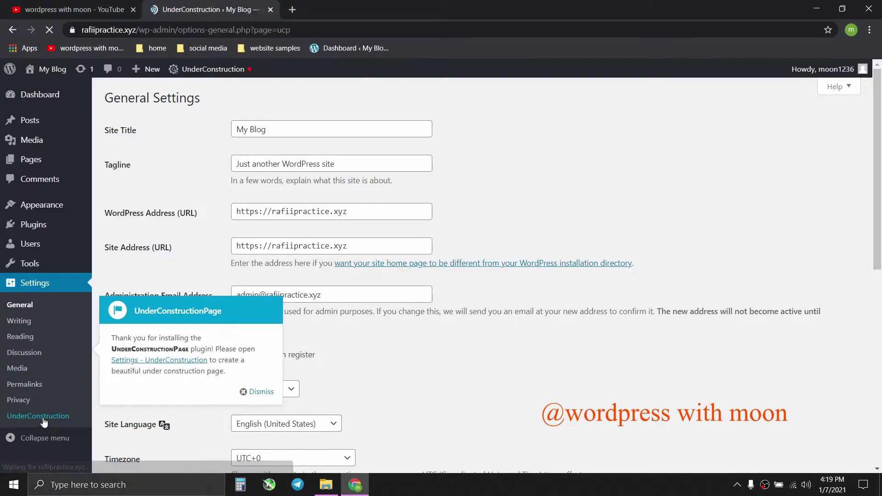
mouse_move(54, 87)
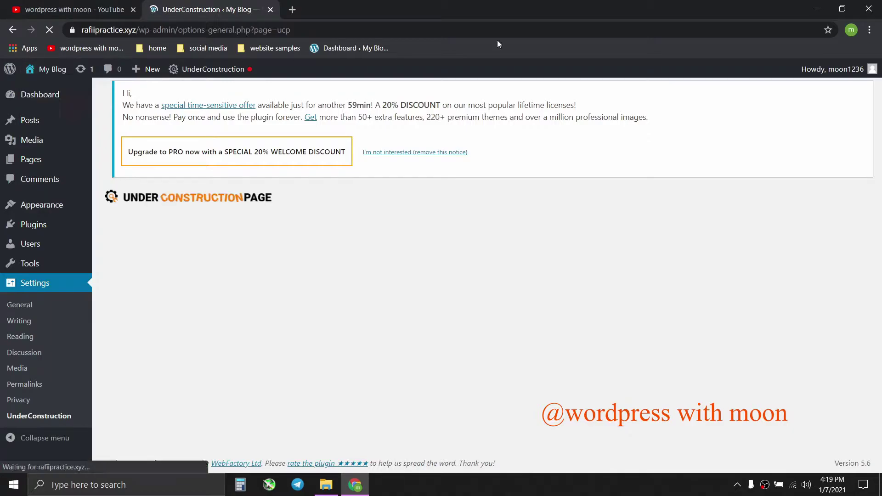
click(869, 30)
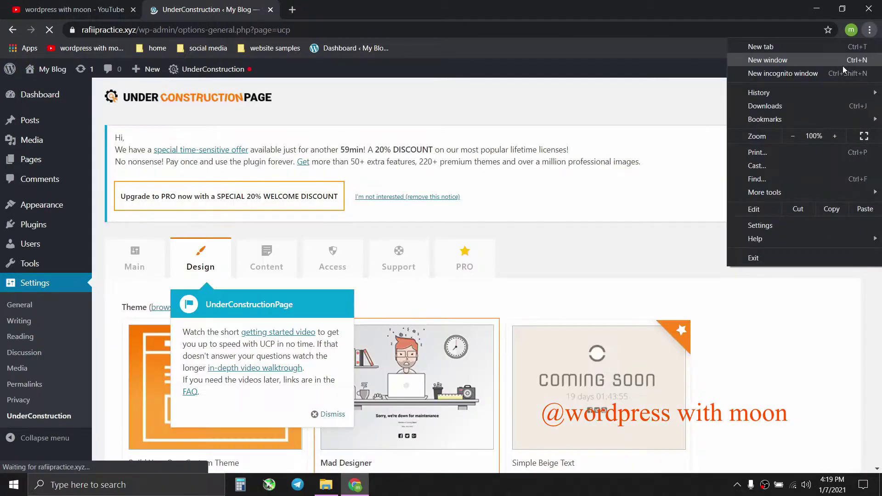
click(838, 76)
double_click(179, 4)
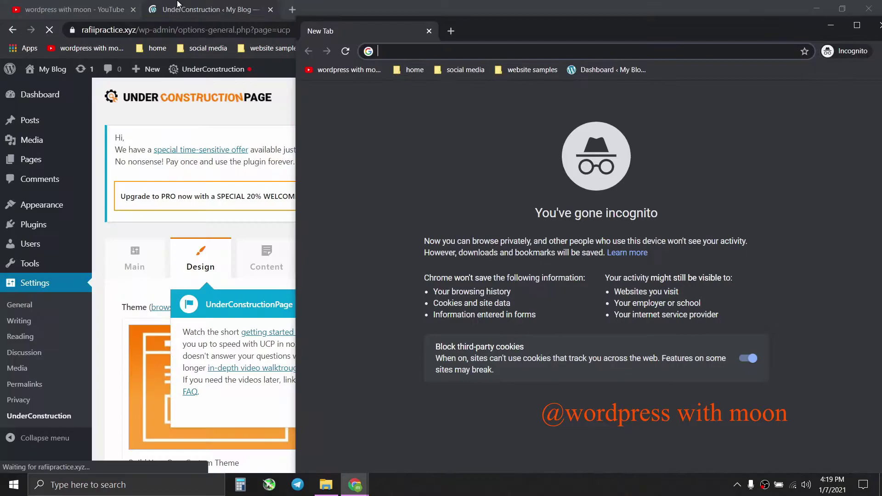
click(584, 70)
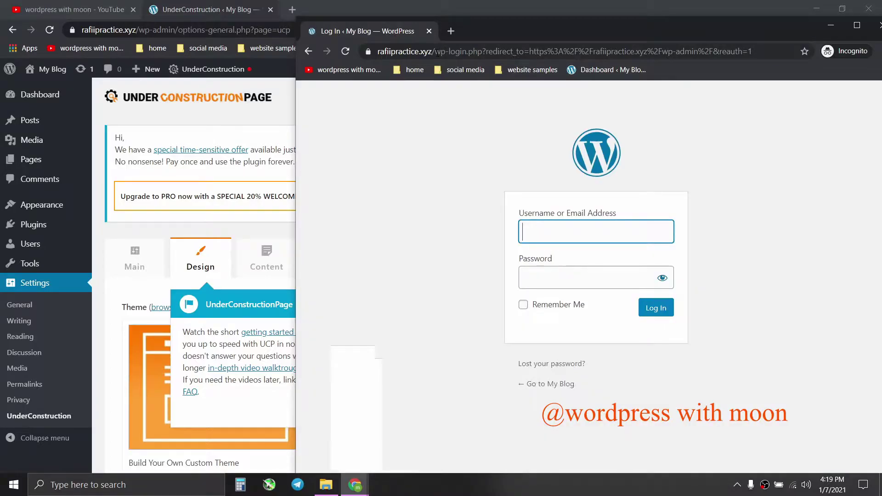
drag(451, 51, 774, 51)
key(BackSpace)
key(Return)
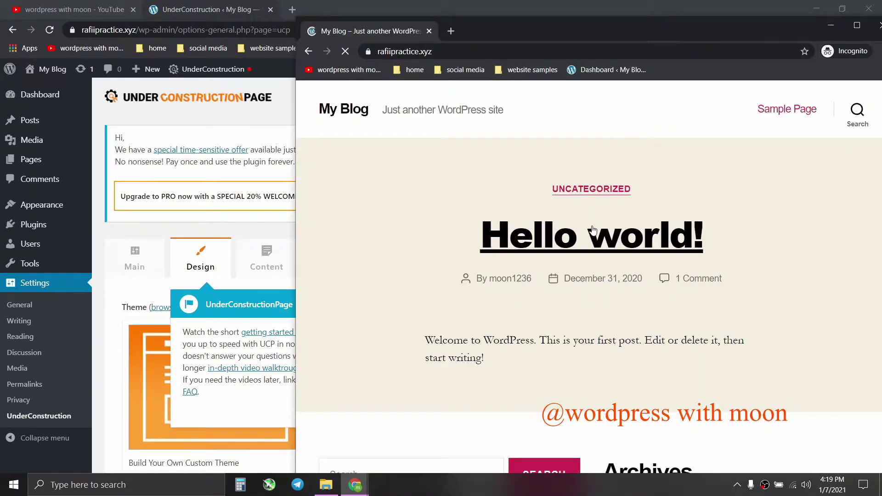
click(876, 26)
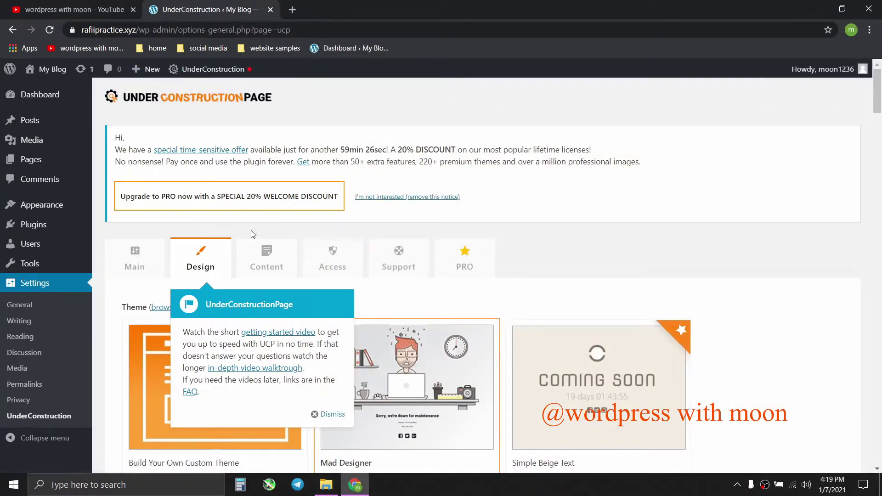
Step: Dismiss the plugin's getting-started tooltip and the discount notice
click(320, 415)
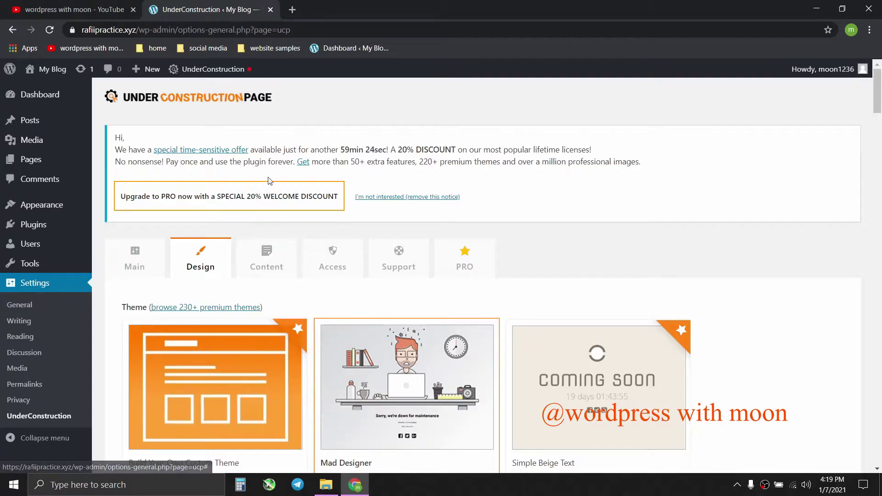
click(412, 198)
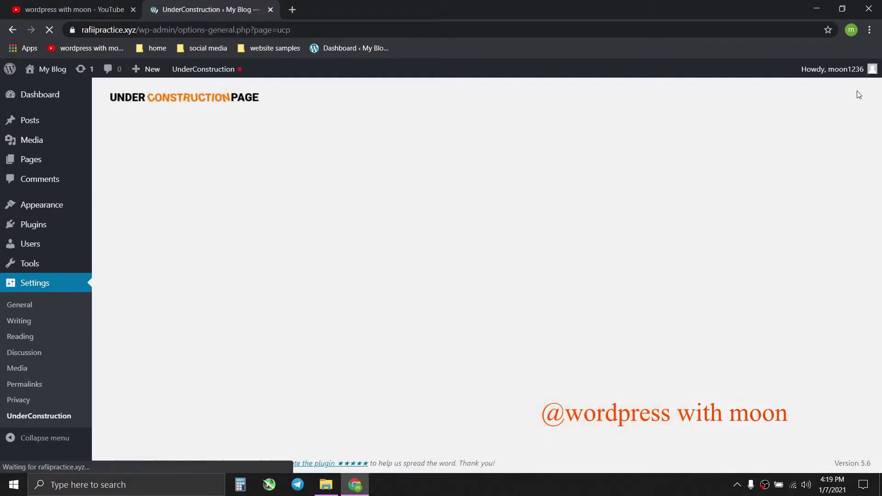
scroll(880, 106, down, 1)
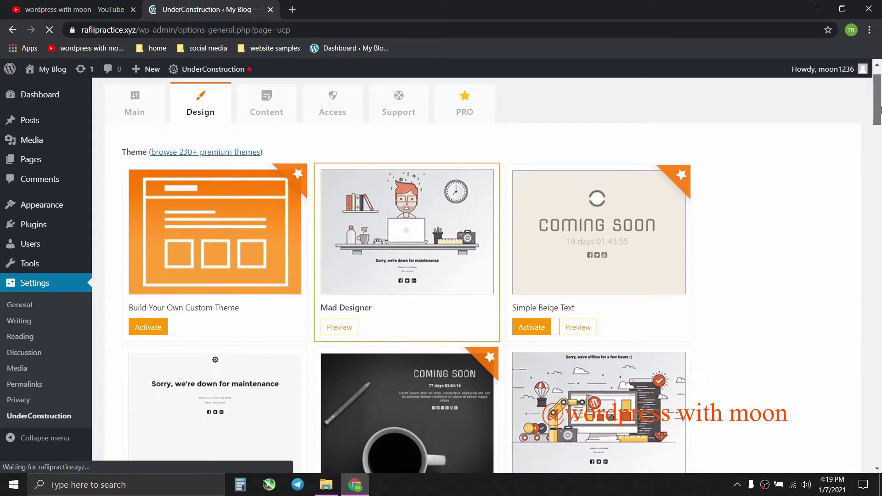
Step: Switch Under Construction Mode to ON on the Main tab
click(144, 115)
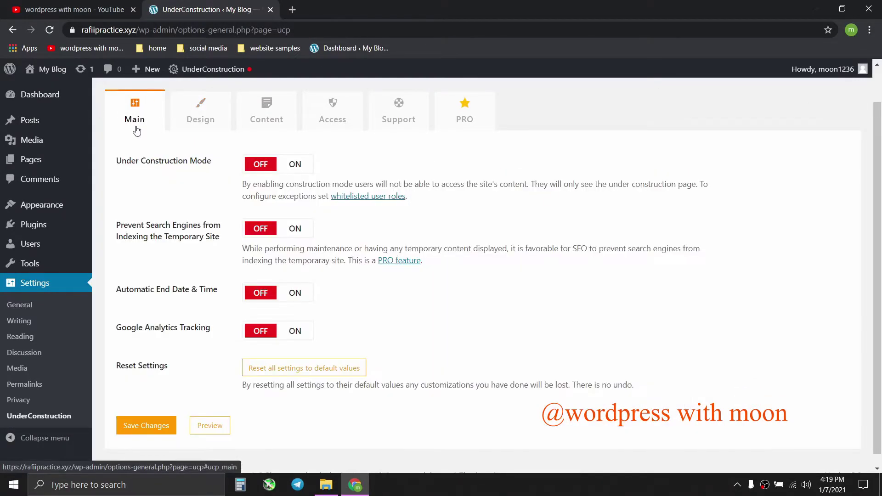
drag(220, 162, 95, 167)
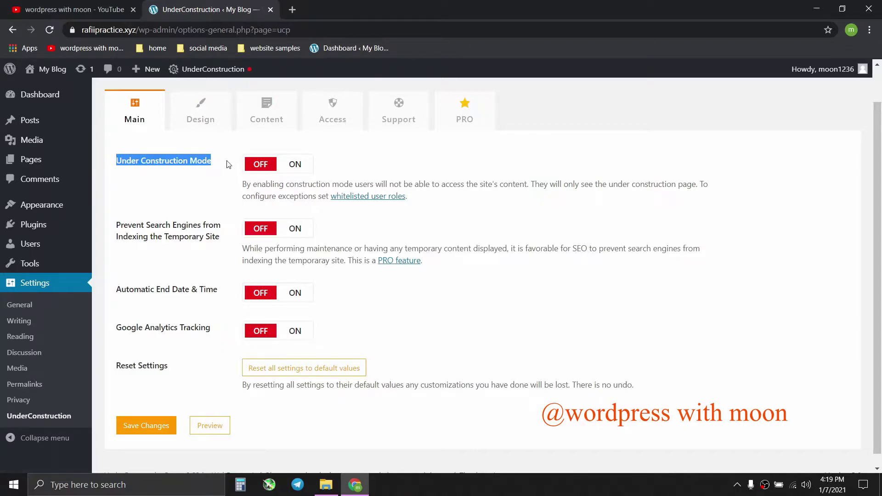
click(289, 170)
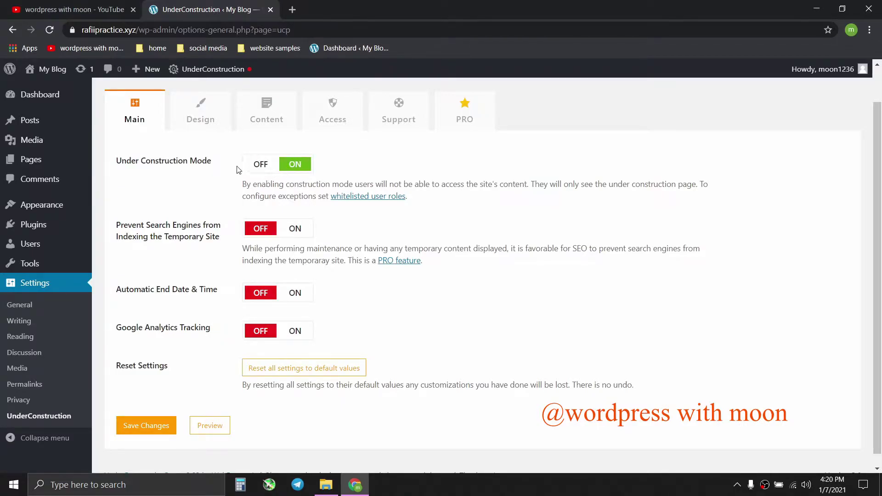
Step: Activate the Rocket Launch theme from the Design tab's theme gallery
click(209, 117)
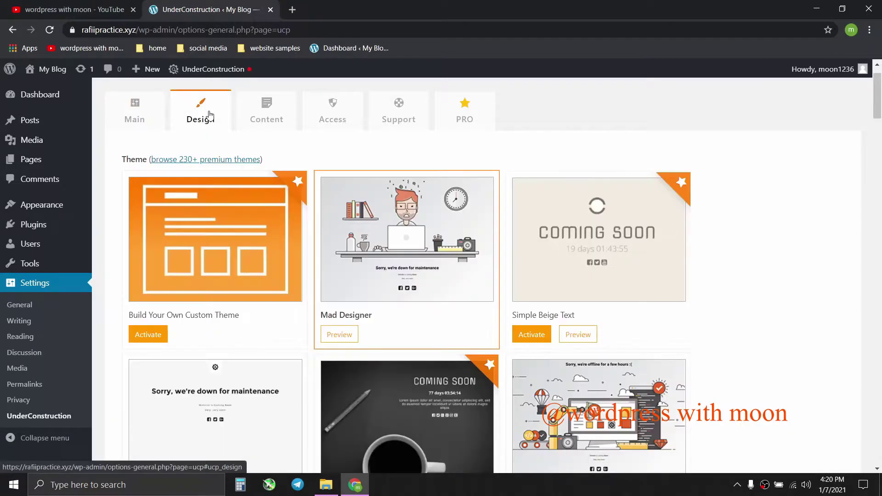
scroll(552, 189, down, 1)
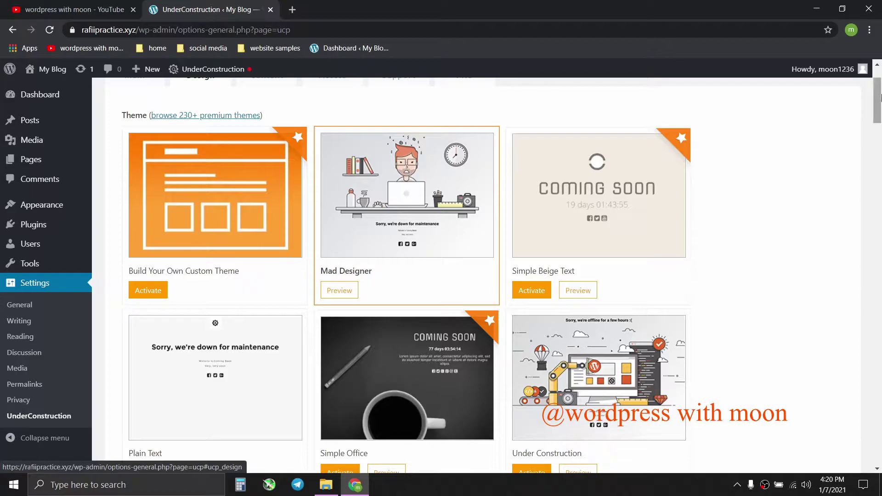
drag(880, 99, 881, 176)
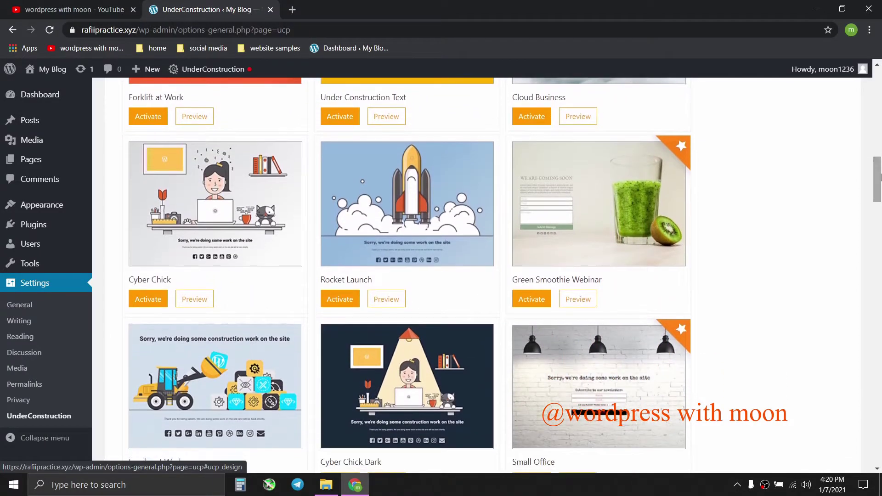
click(339, 300)
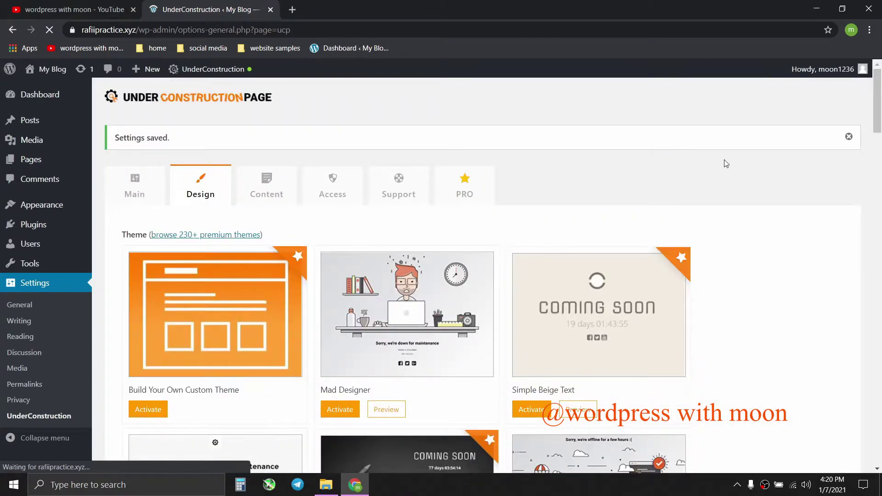
Step: In the Content tab, delete 'We are doing some work on the site and will be back shortly.'
click(849, 136)
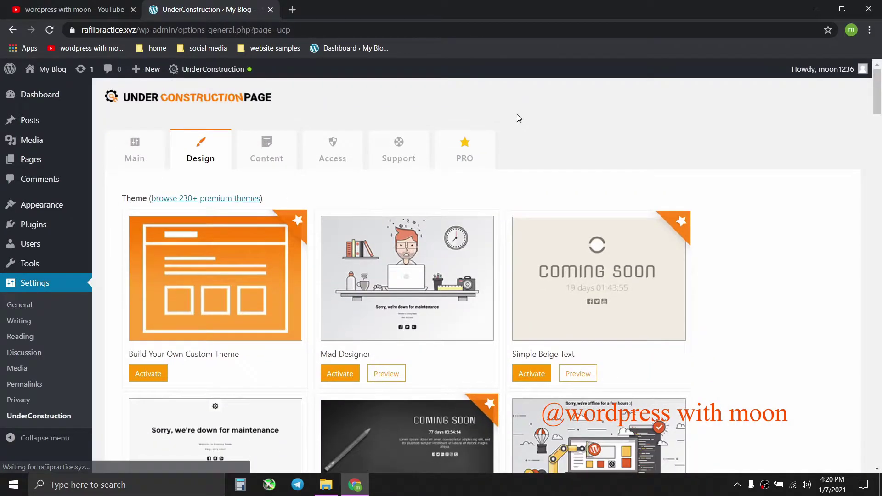
click(126, 163)
click(284, 143)
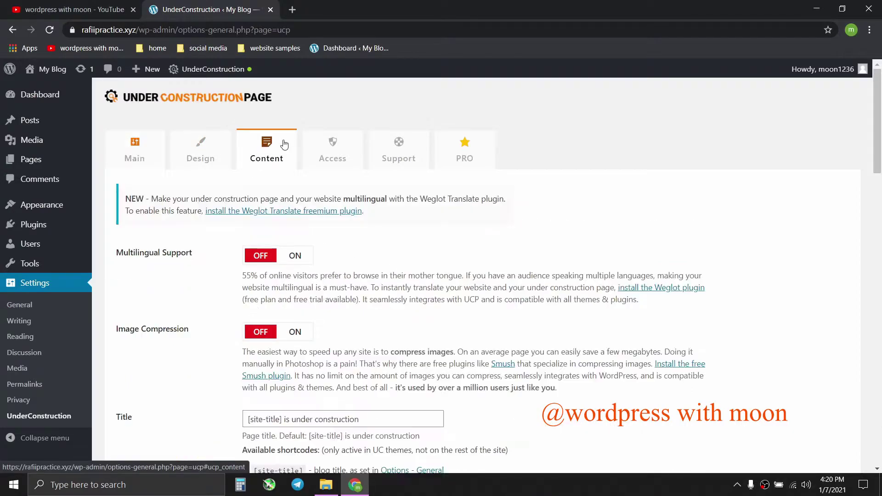
scroll(384, 187, down, 5)
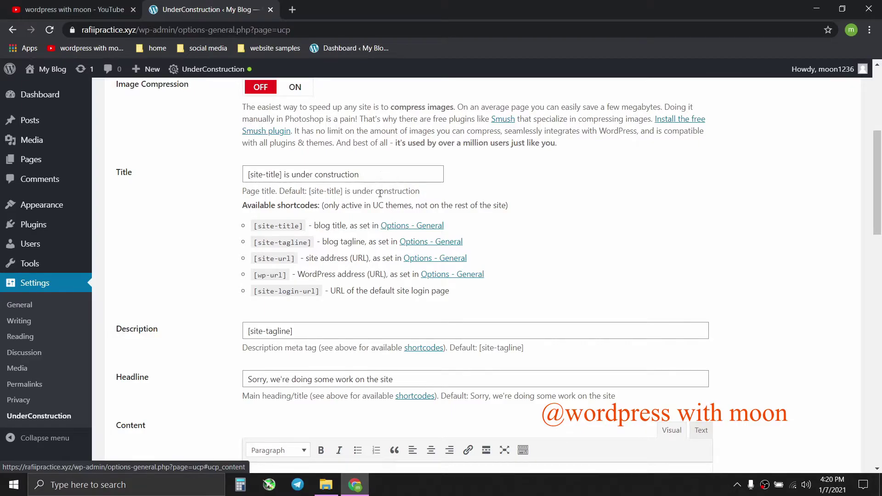
scroll(386, 221, down, 4)
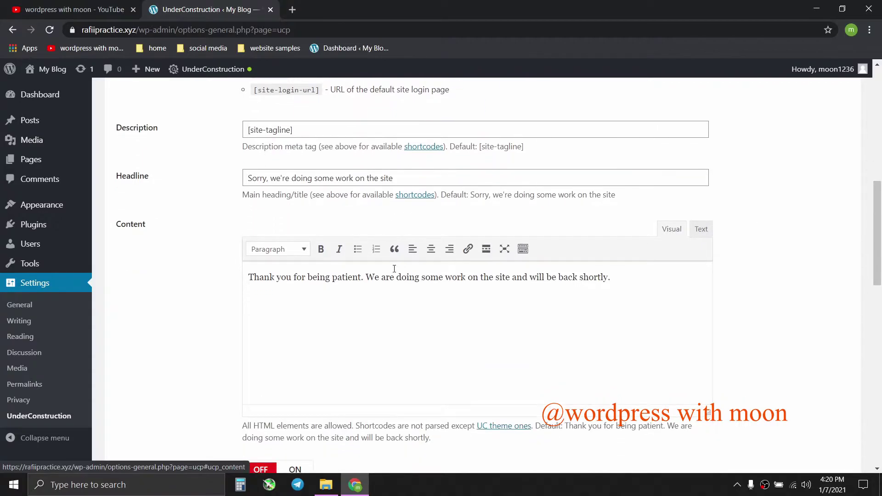
drag(367, 277, 657, 306)
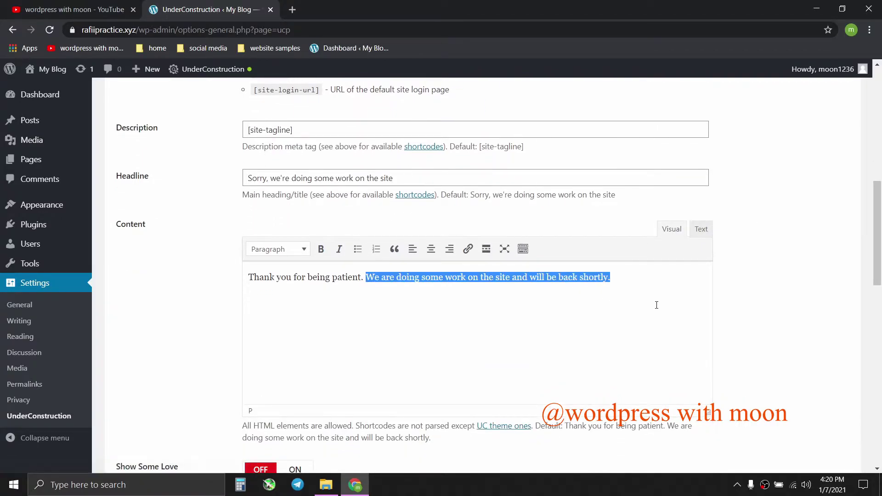
key(BackSpace)
drag(881, 238, 880, 139)
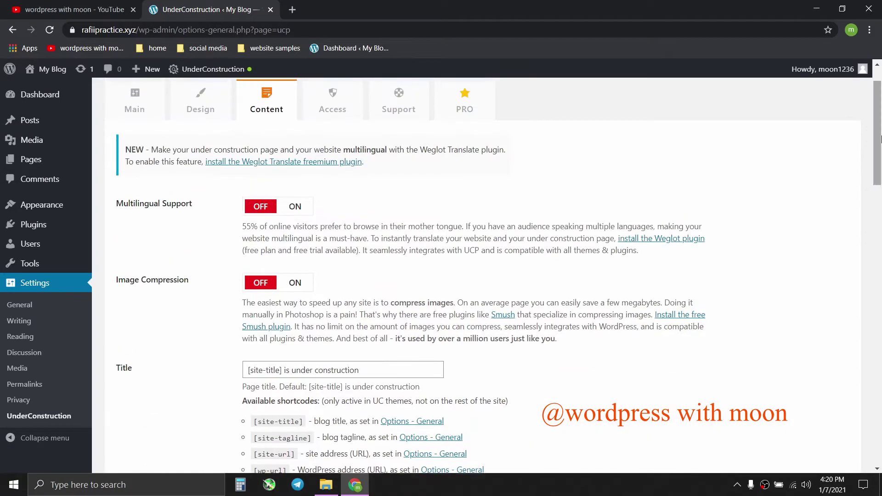
Step: Review the Access tab, where only Administrator is whitelisted and access links are OFF
click(322, 115)
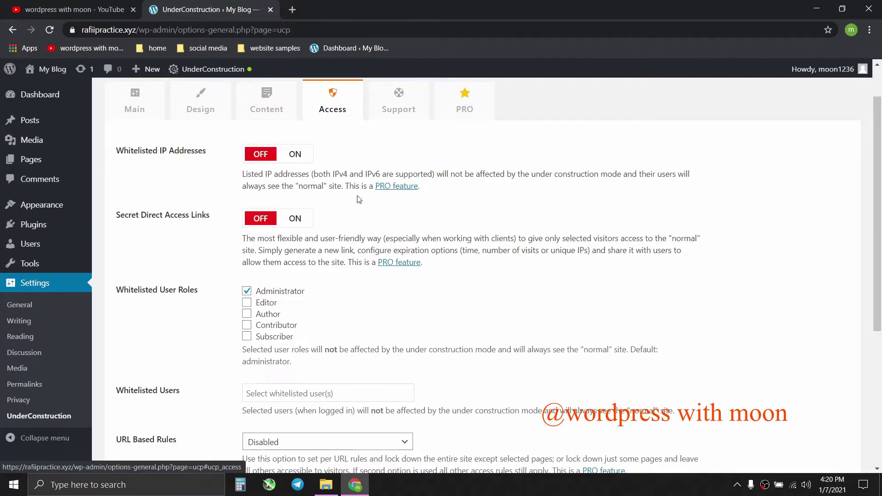
drag(880, 144, 880, 195)
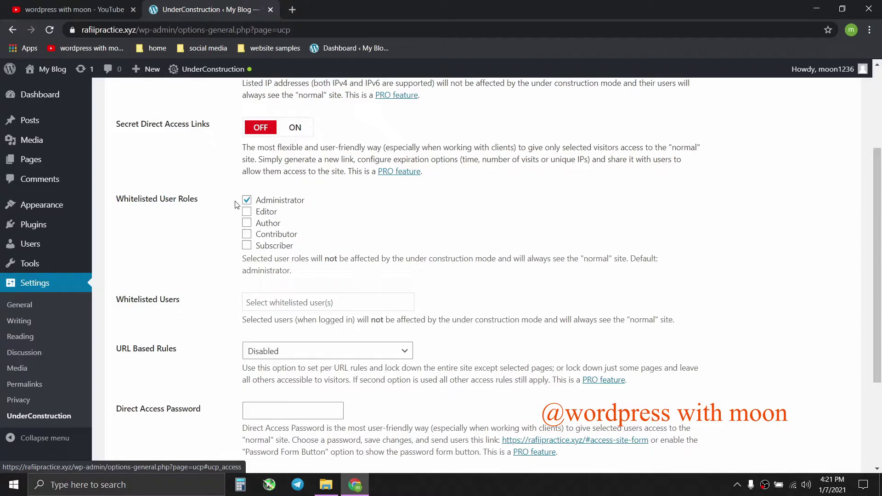
drag(198, 198, 117, 194)
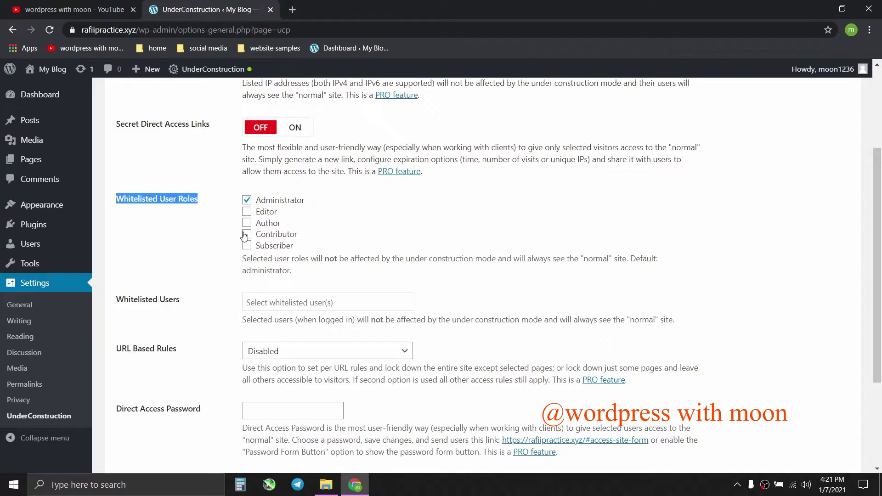
click(183, 239)
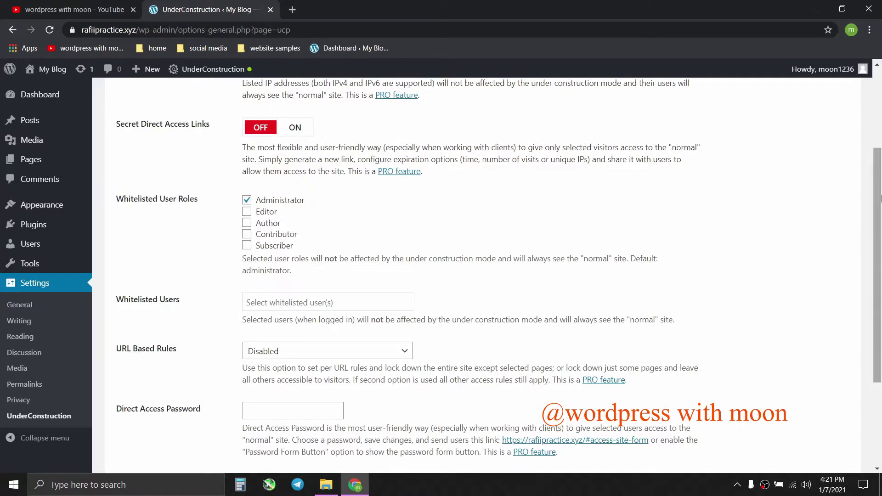
drag(878, 248, 880, 331)
scroll(881, 331, up, 6)
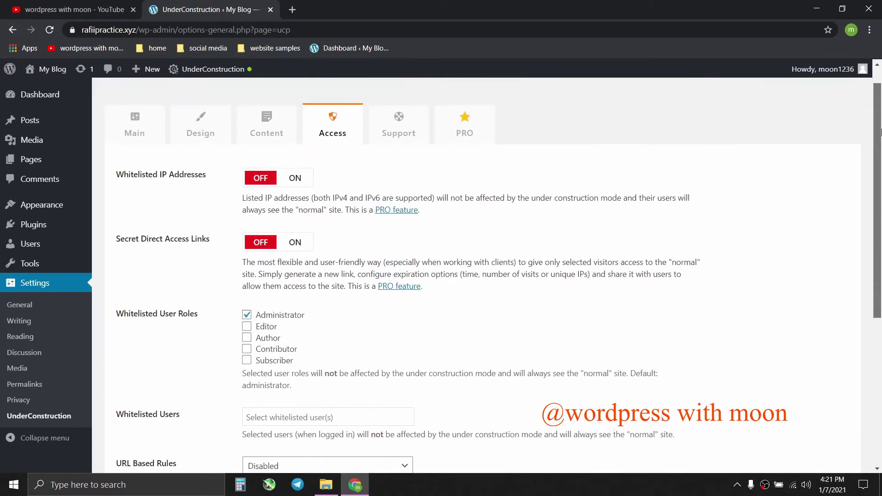
Step: Glance at the Support and PRO tabs, then save the Main settings with the mode ON
click(396, 145)
click(465, 147)
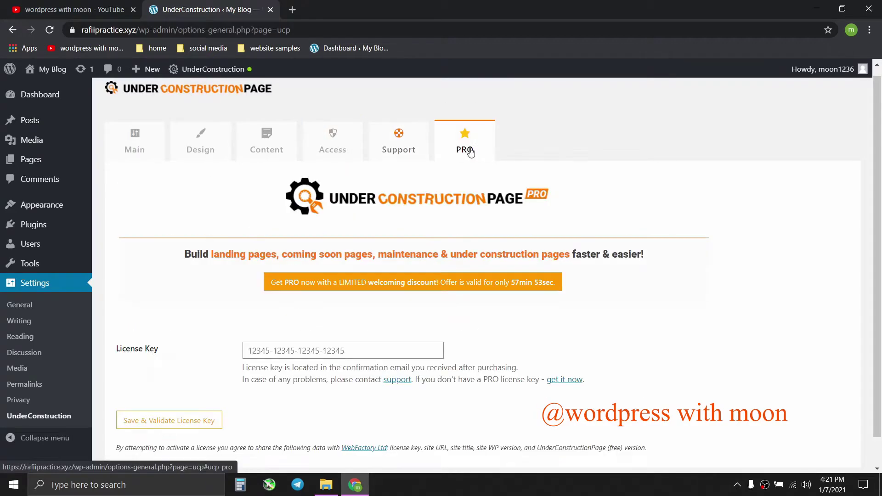
click(134, 142)
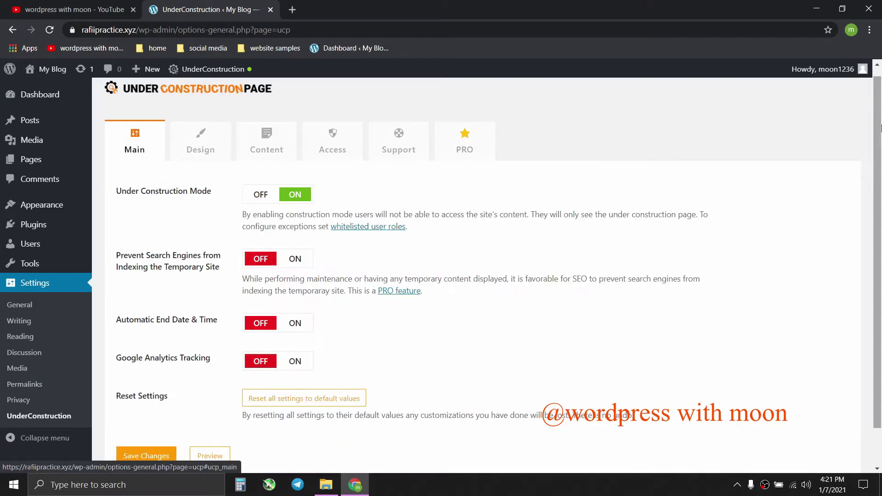
scroll(134, 142, down, 1)
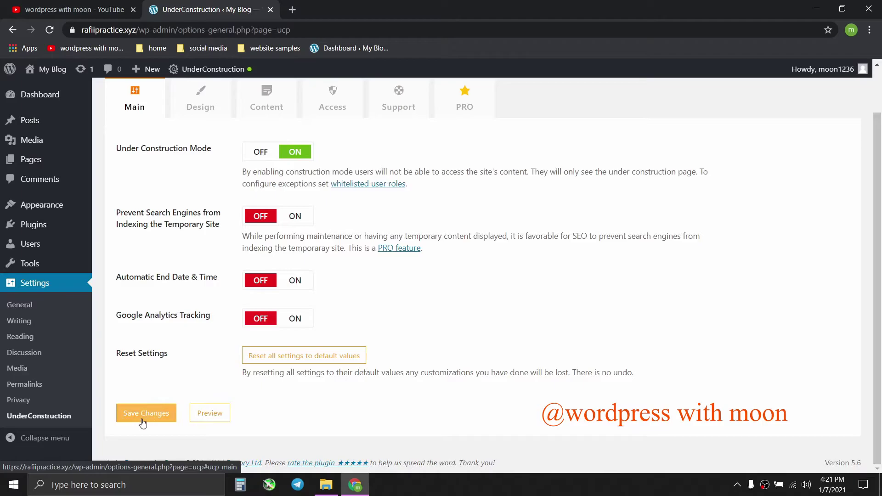
click(167, 412)
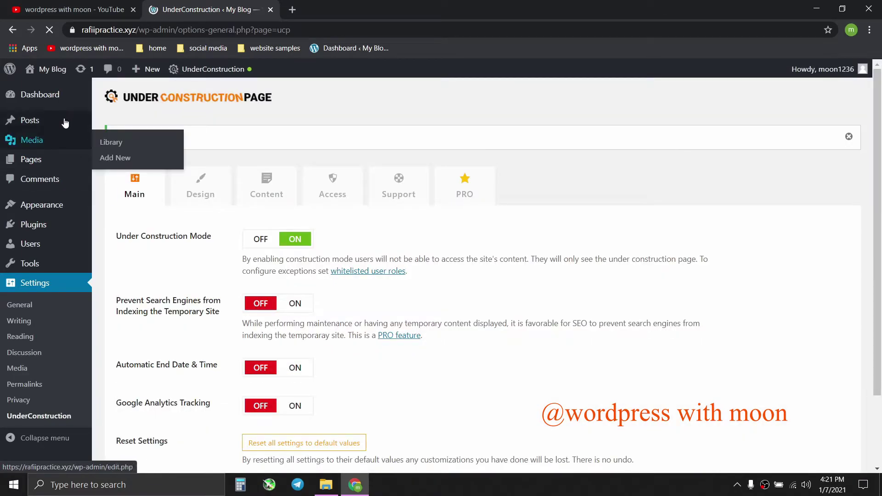
Step: View the live site in a new tab as admin, dismiss the whitelist notice, and close it
mouse_move(28, 78)
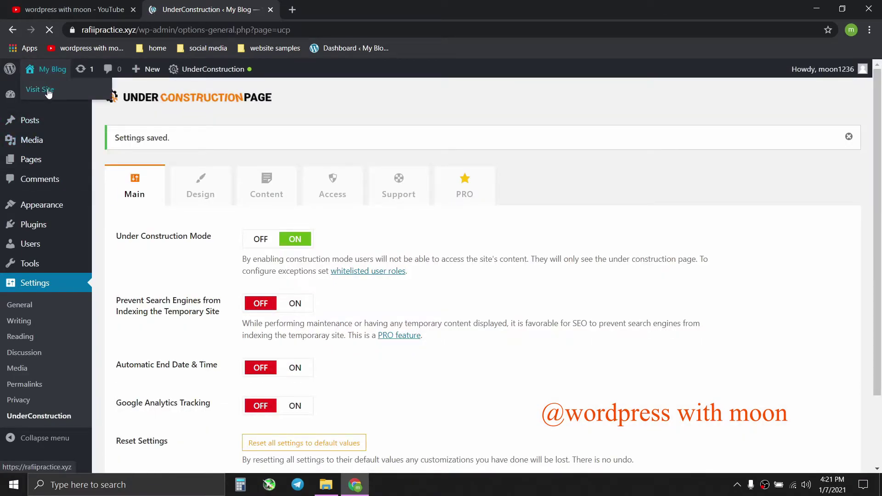
right_click(48, 92)
click(65, 95)
click(285, 4)
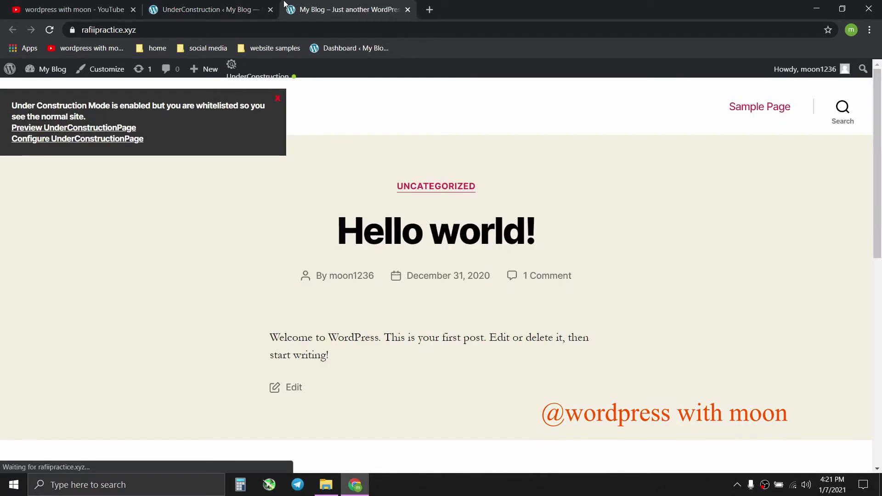
click(278, 99)
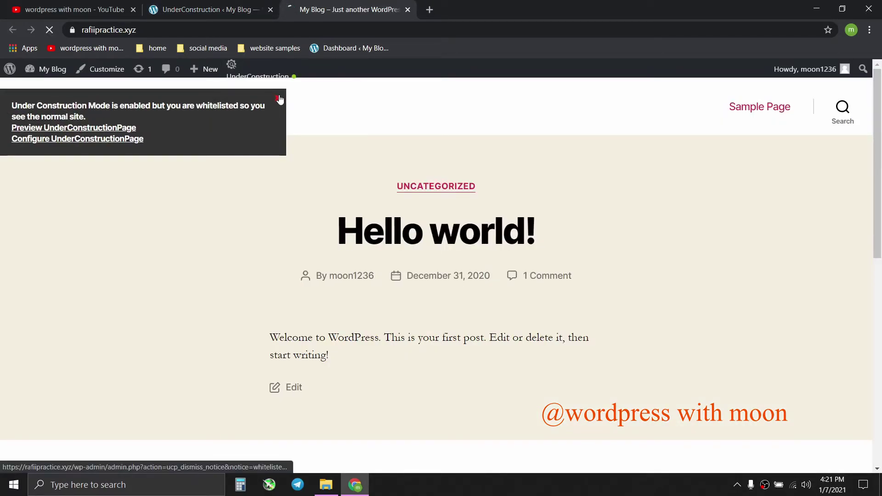
drag(878, 152, 881, 207)
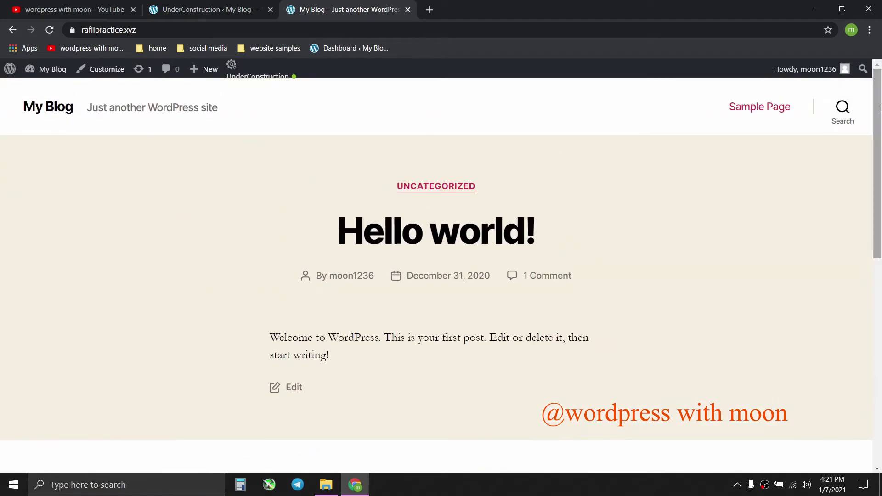
click(408, 10)
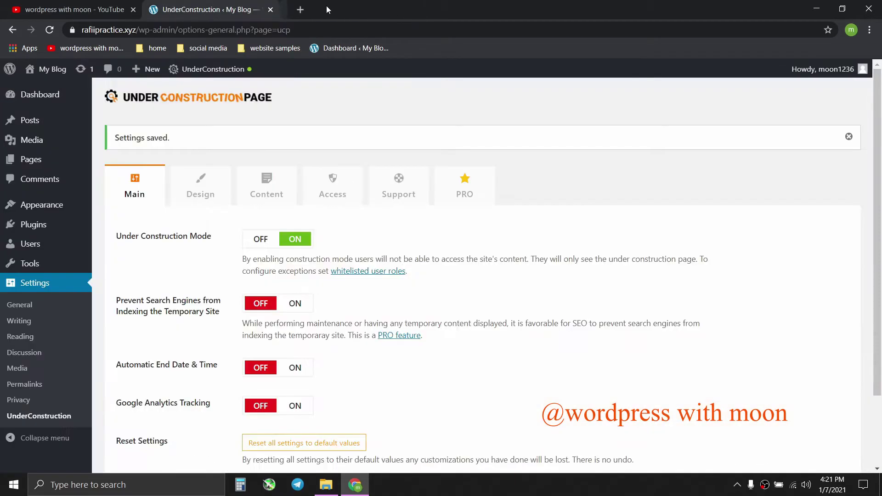
Step: Reopen the live site in a new tab and copy its address from the address bar
mouse_move(48, 69)
right_click(37, 88)
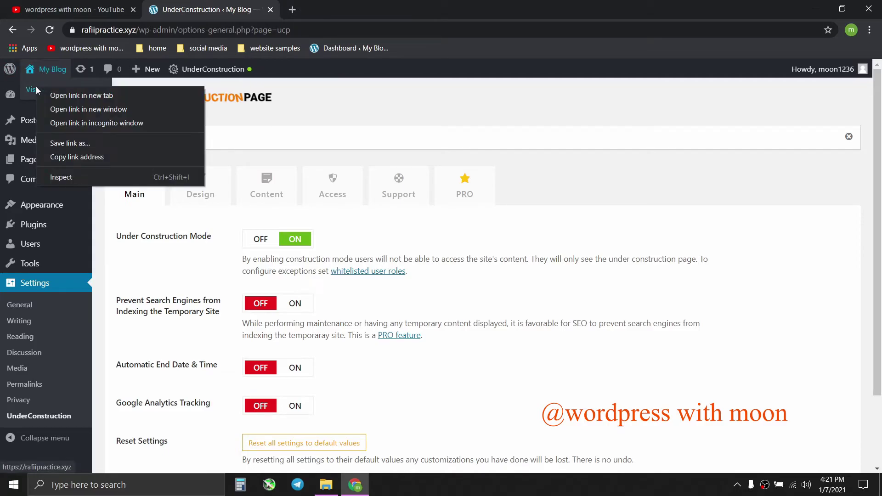
click(60, 98)
click(349, 9)
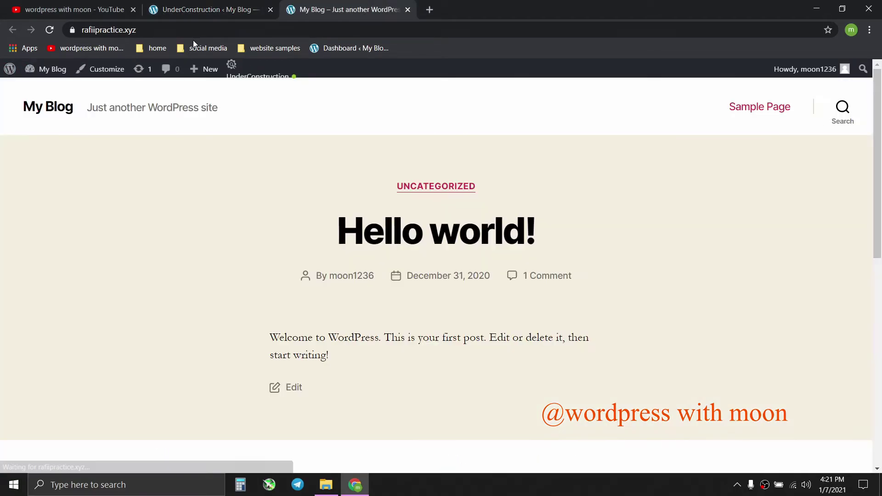
right_click(192, 34)
click(222, 94)
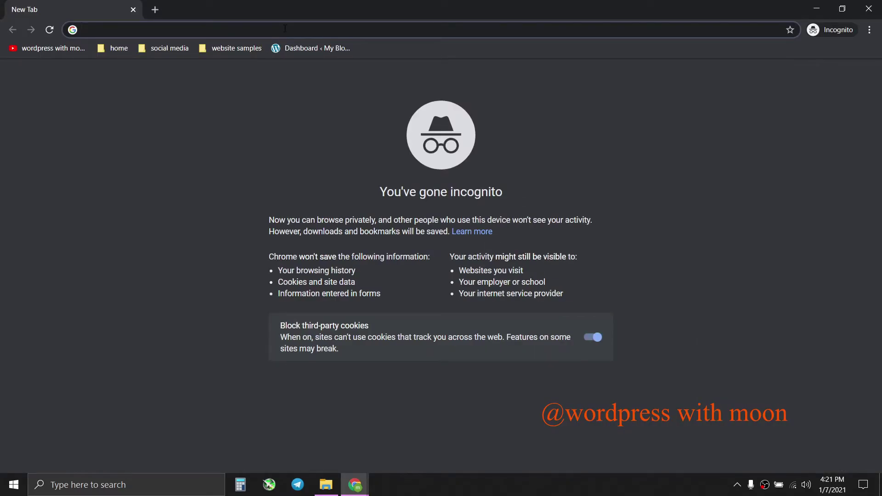
Step: Load the site address in incognito and confirm the Rocket Launch page reads 'Thank you for being patient.'
right_click(253, 27)
click(291, 108)
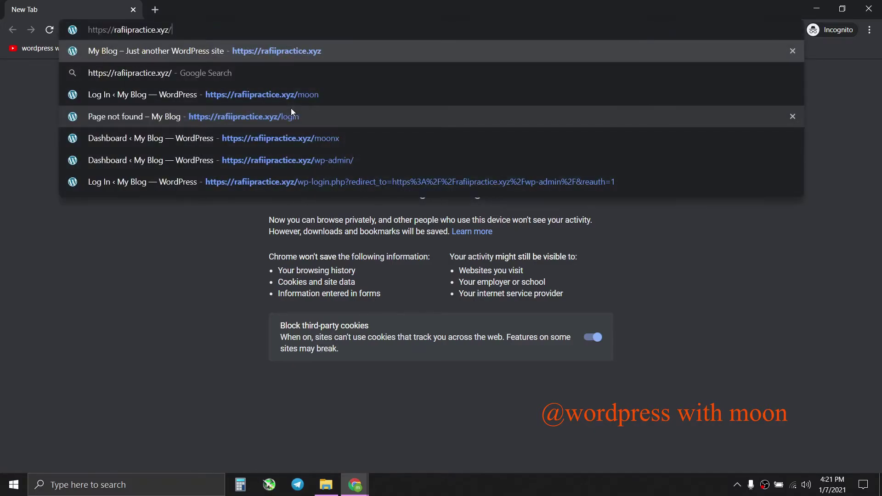
key(Return)
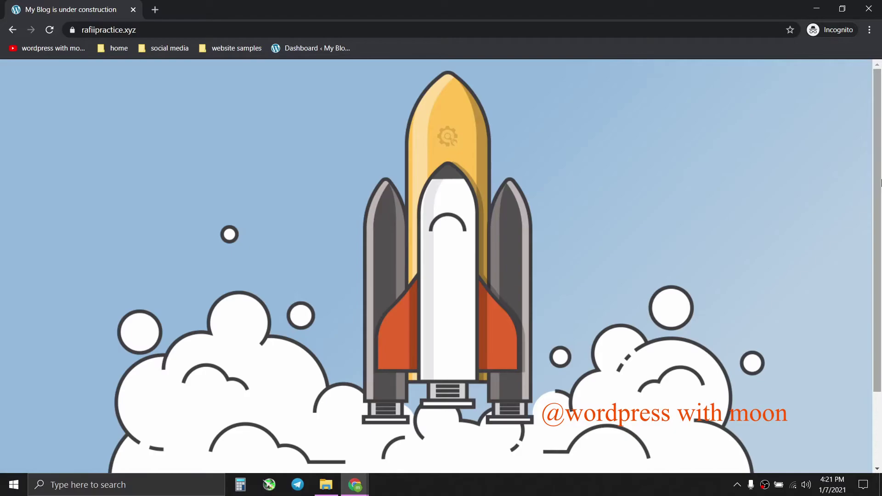
scroll(880, 316, down, 3)
drag(881, 317, 881, 72)
drag(880, 148, 880, 220)
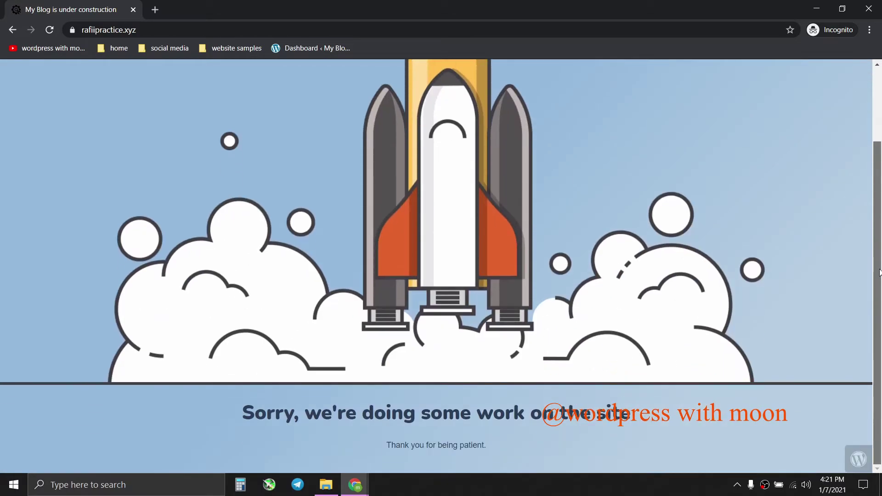
mouse_move(881, 180)
mouse_down()
mouse_move(881, 104)
mouse_move(881, 180)
mouse_up()
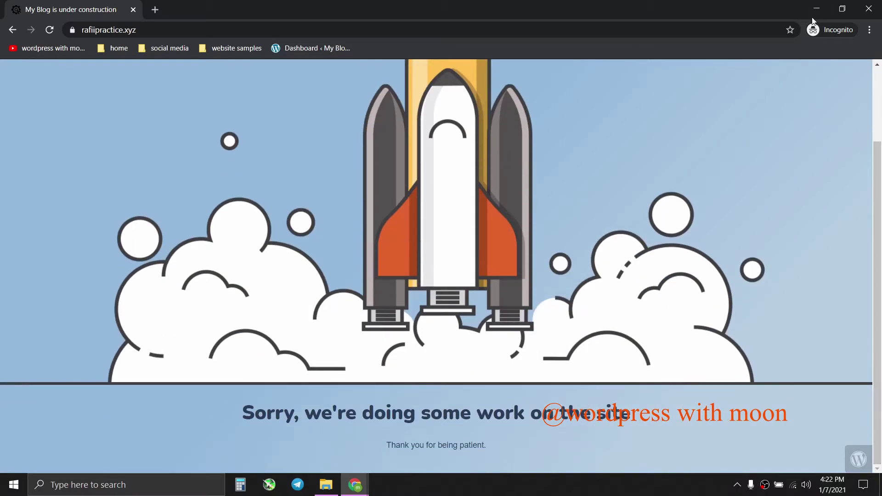
Step: Minimize the incognito window and return to the YouTube channel page in Chrome
click(813, 14)
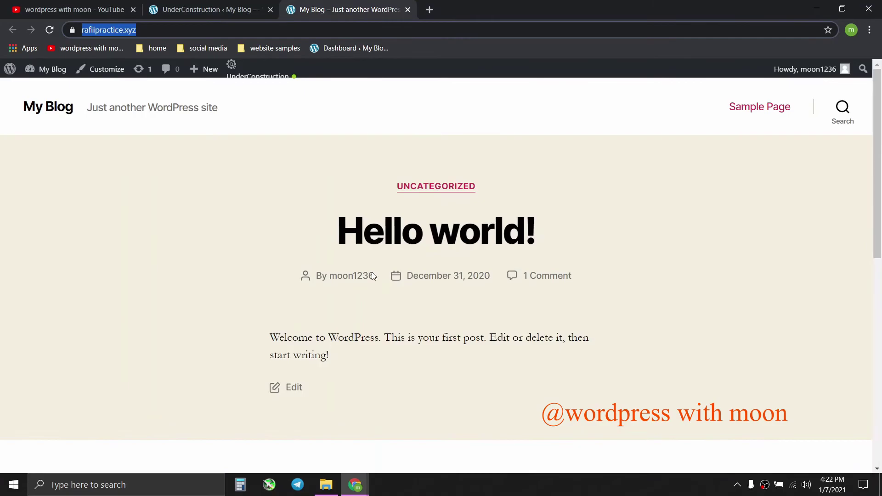
click(106, 10)
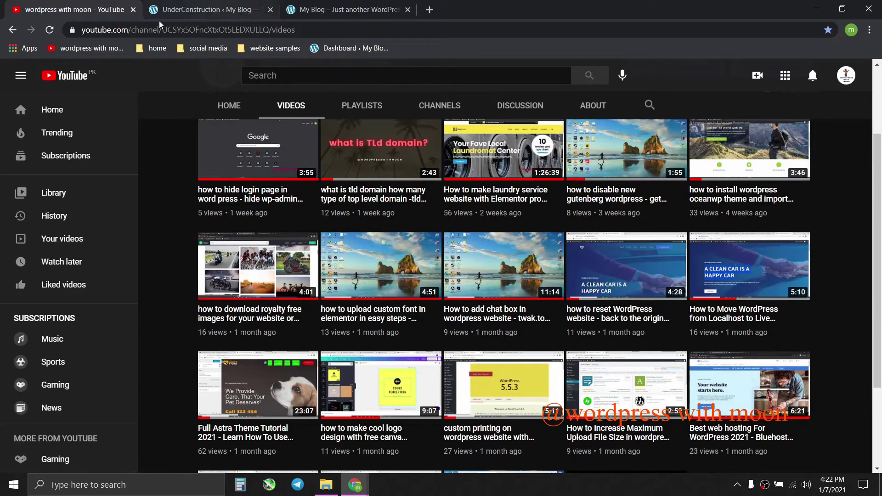
scroll(881, 128, up, 3)
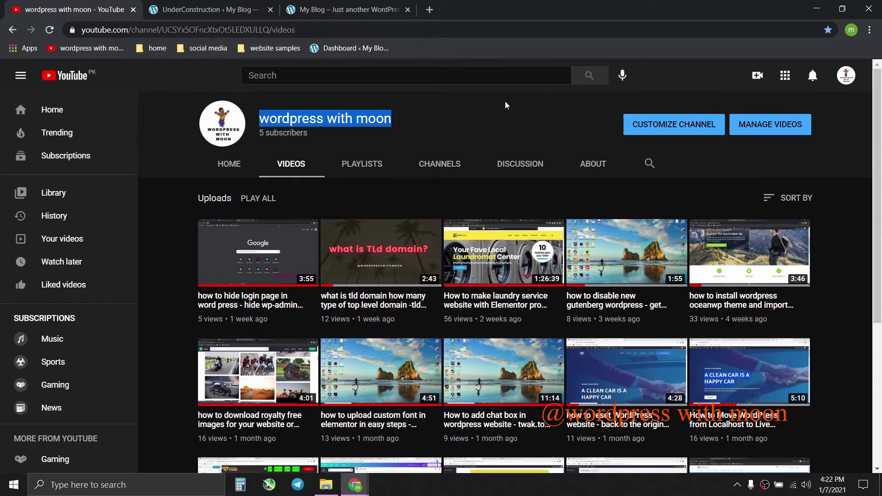
click(449, 108)
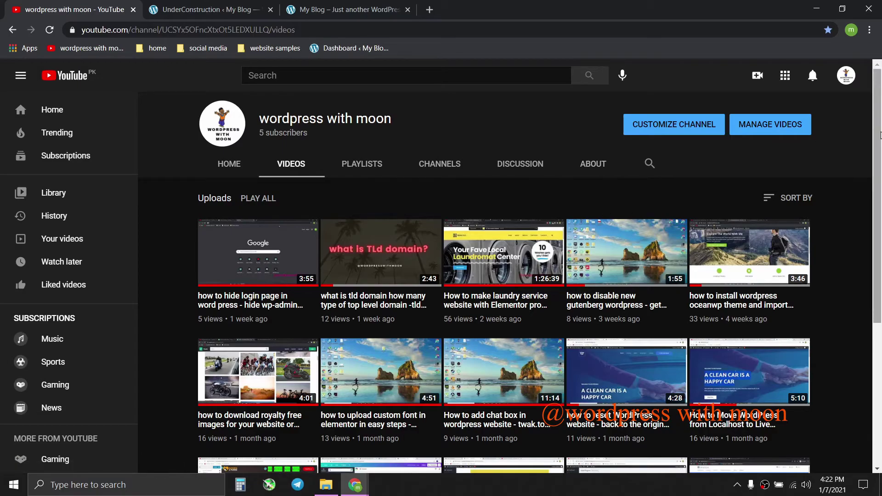
Step: Scroll through the channel's Videos page listing its uploaded WordPress tutorials
drag(880, 135, 881, 200)
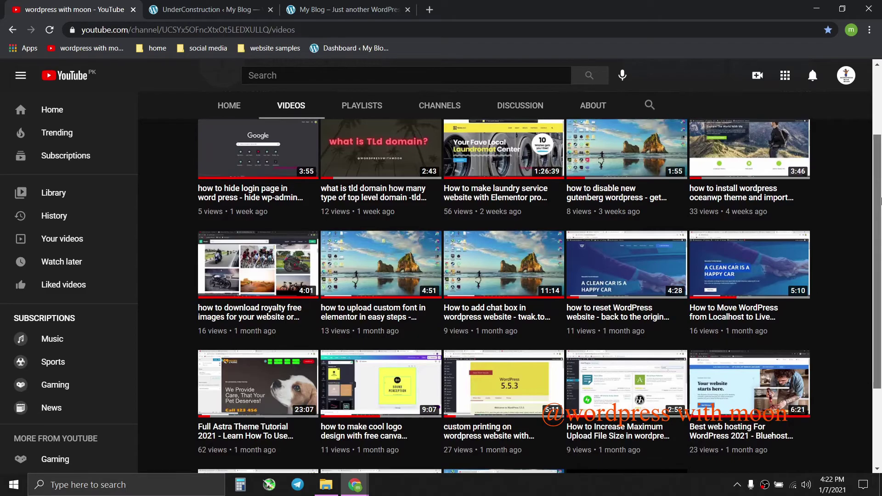
drag(881, 201, 881, 277)
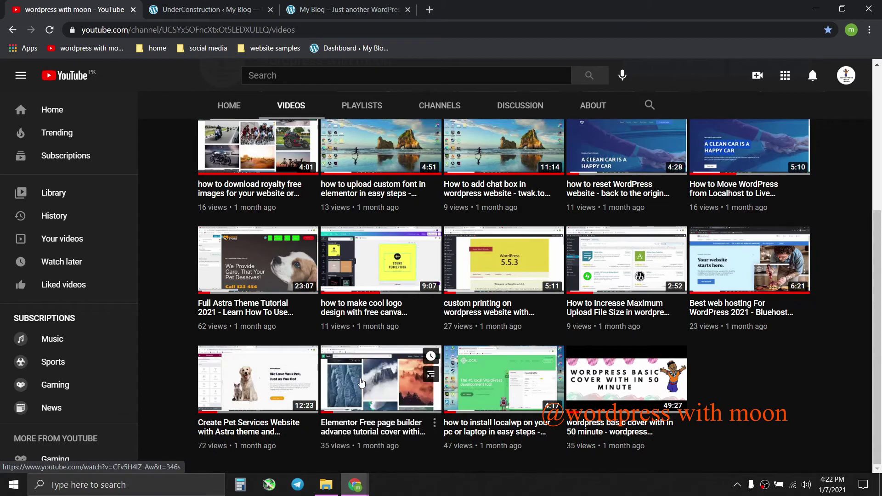
mouse_move(881, 317)
mouse_down()
mouse_move(881, 274)
mouse_move(880, 316)
mouse_up()
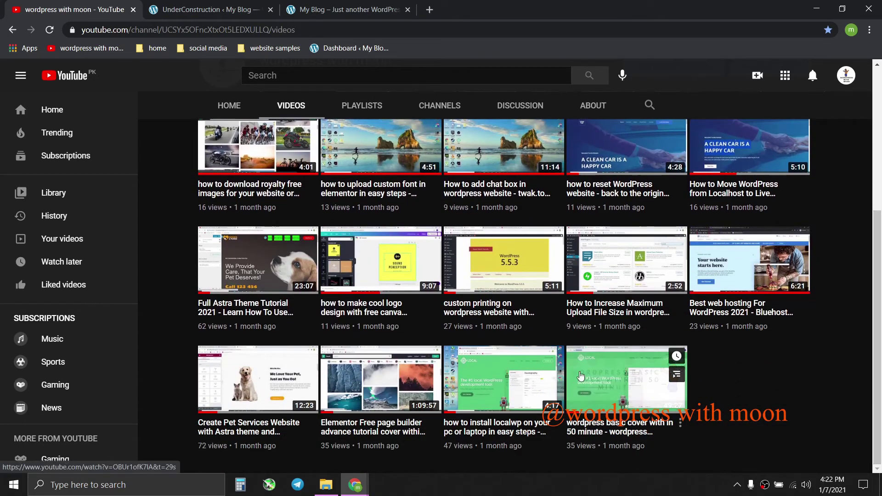
drag(881, 202, 878, 178)
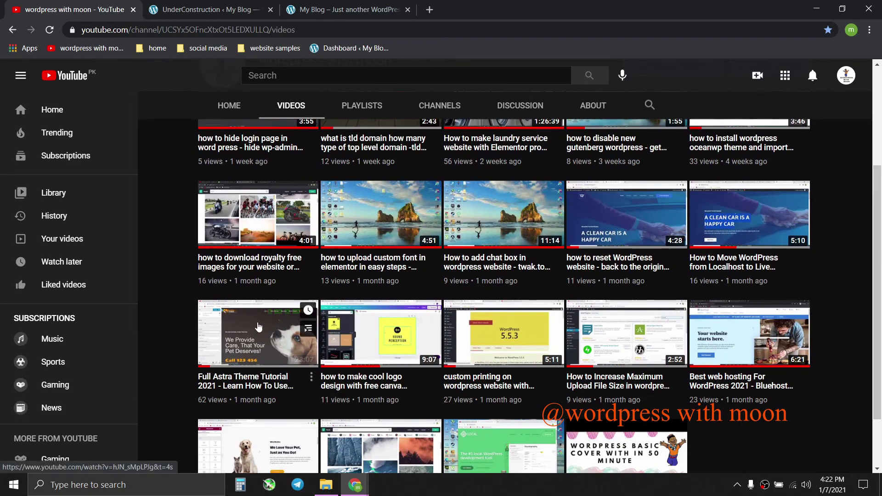